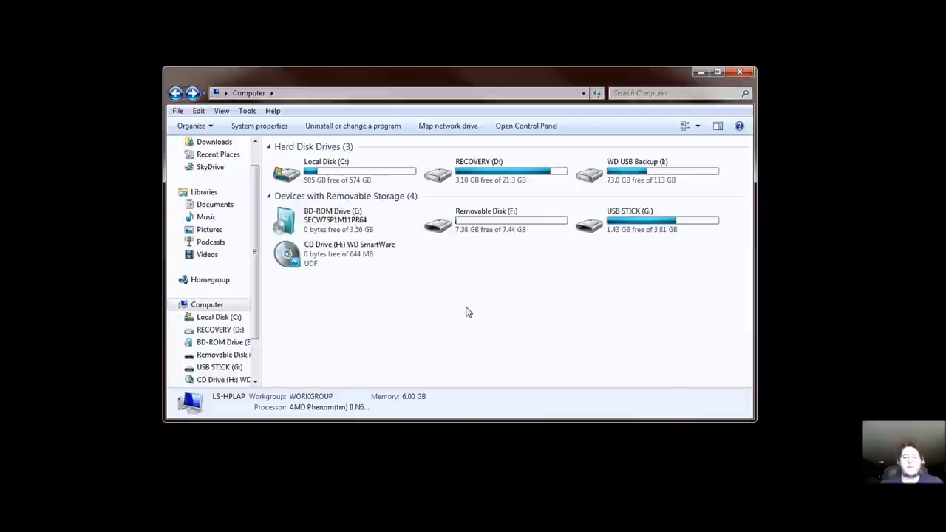
click(358, 220)
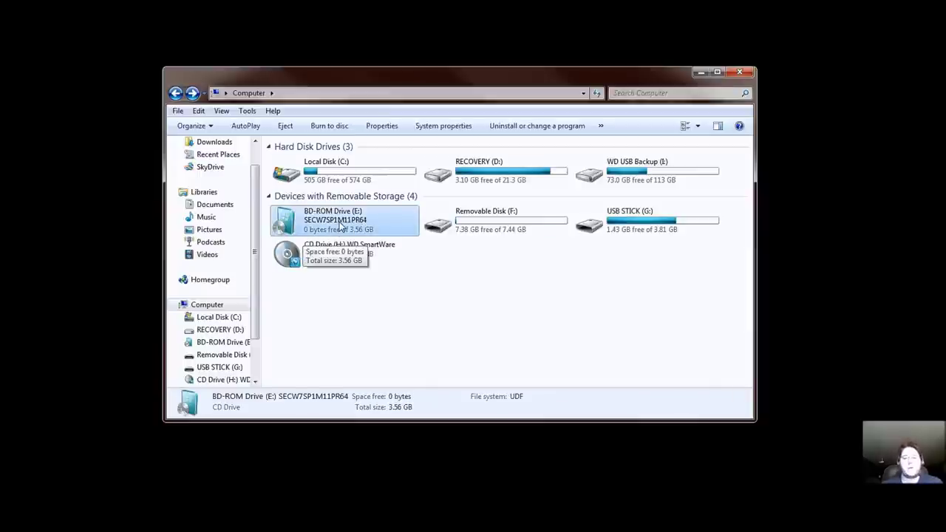
right_click(362, 219)
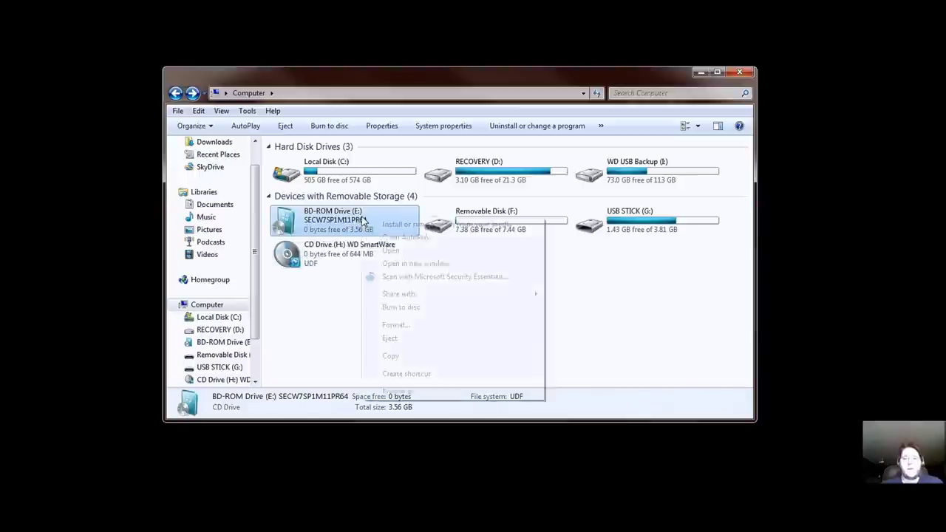
click(392, 250)
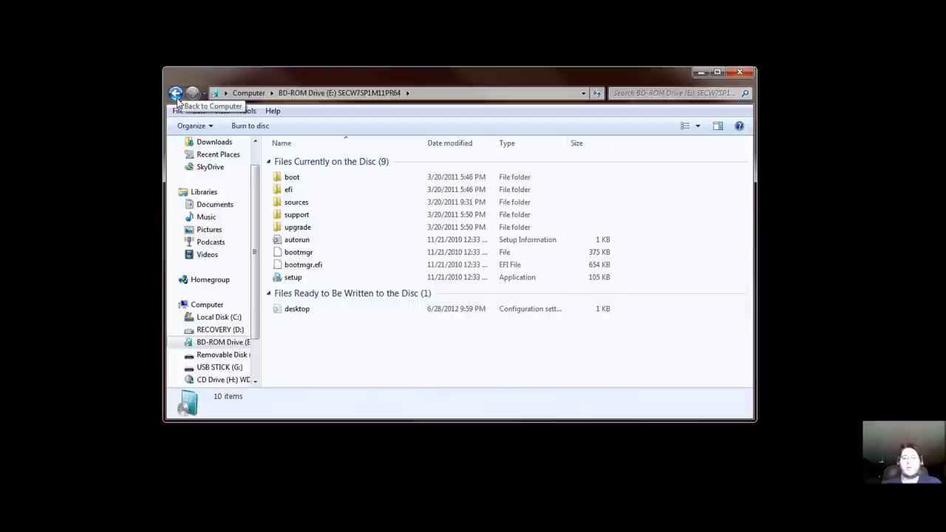
click(175, 93)
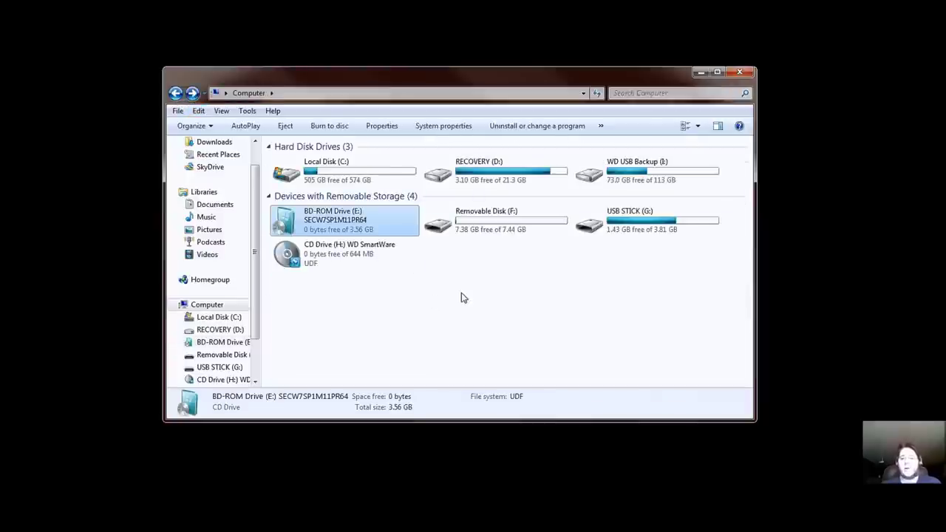
click(486, 230)
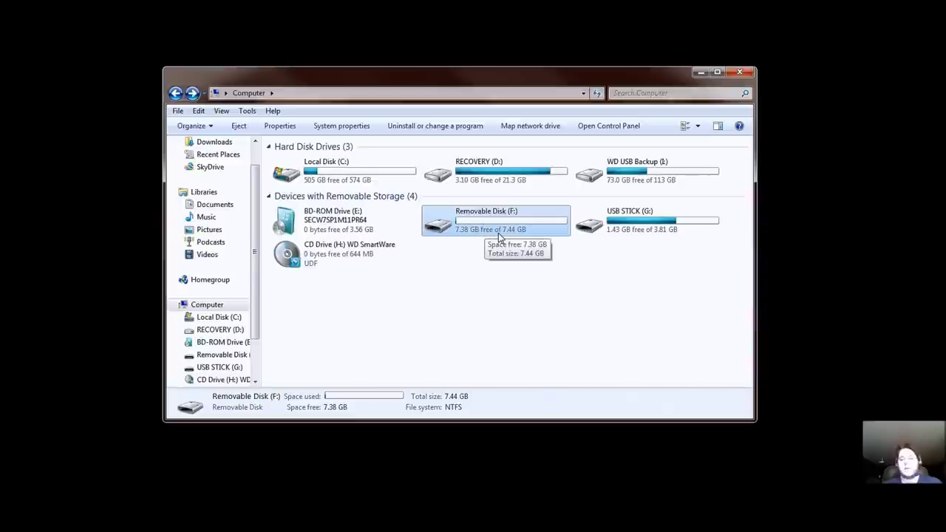
double_click(500, 235)
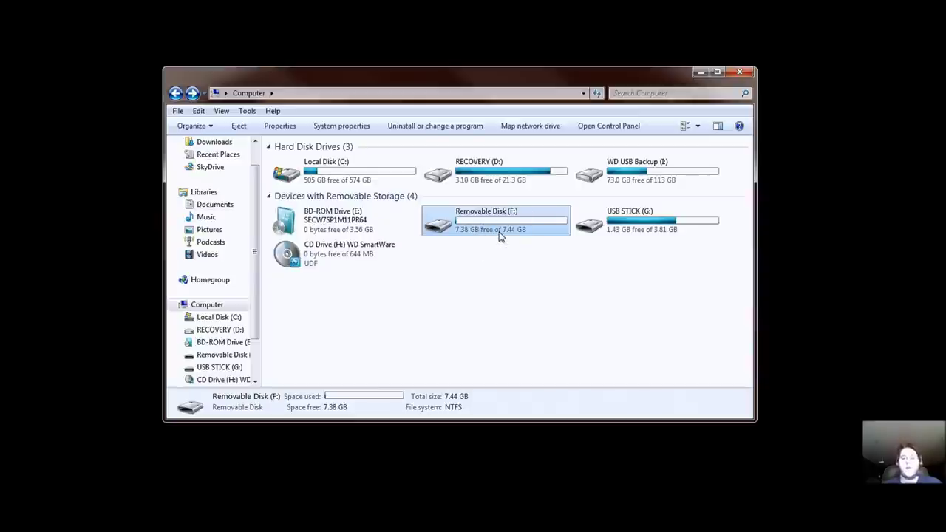
click(175, 93)
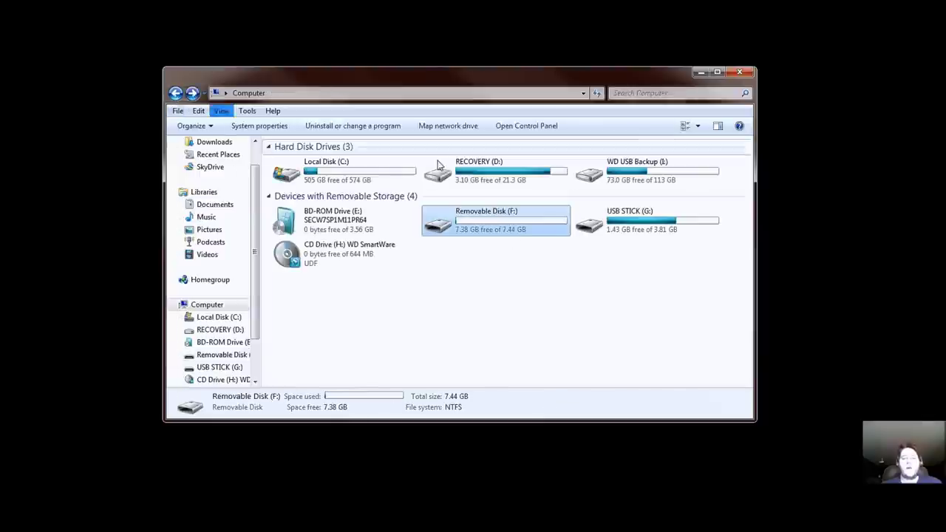
click(701, 74)
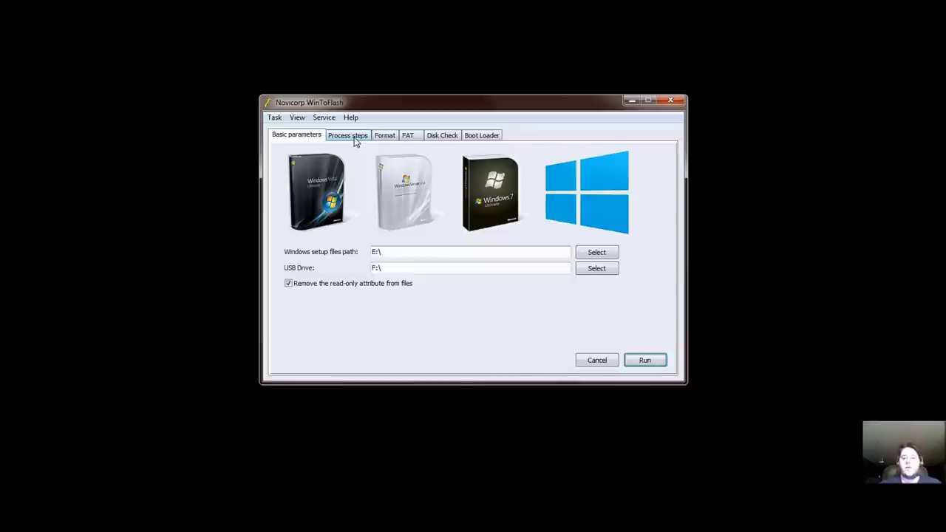
- Review the Process steps, Format, FAT, Disk Check and Boot Loader advanced option tabs
click(356, 142)
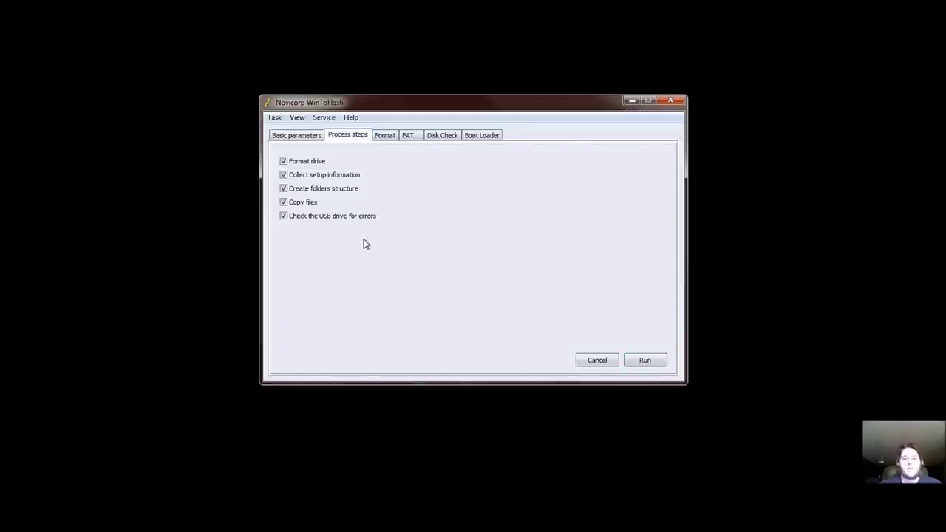
click(381, 140)
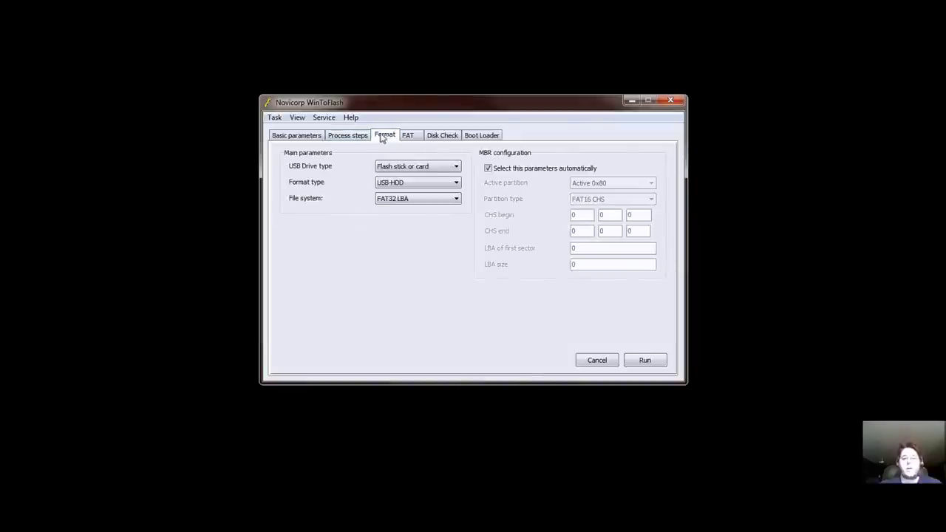
click(411, 138)
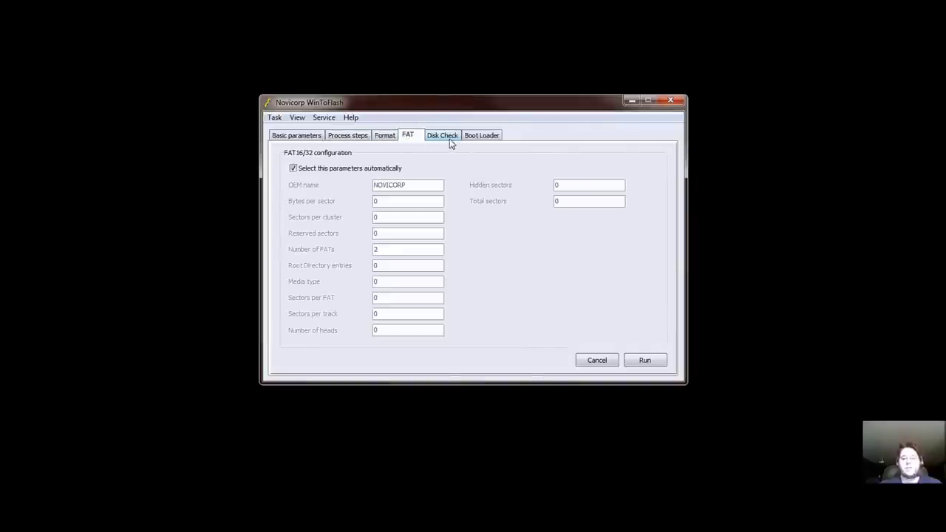
click(450, 143)
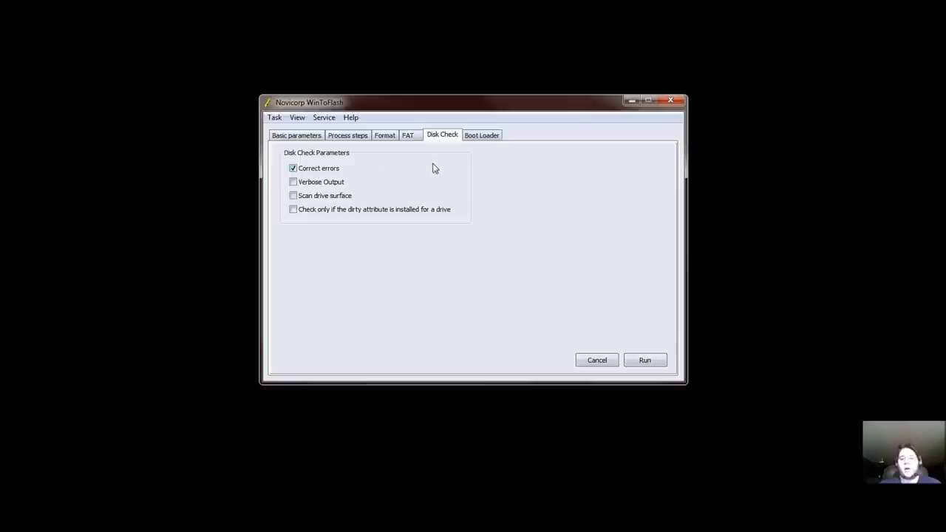
click(484, 139)
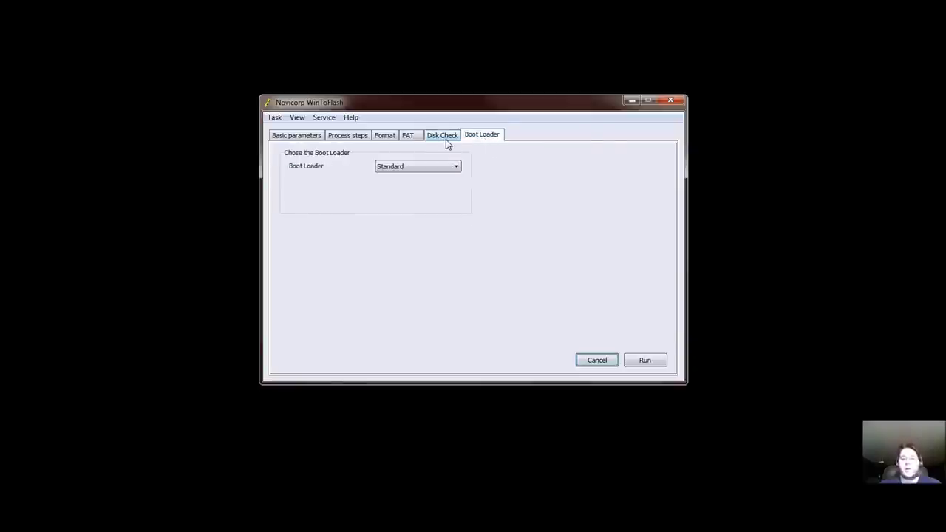
- Leave the boot loader set to Standard and return to Basic parameters
click(430, 167)
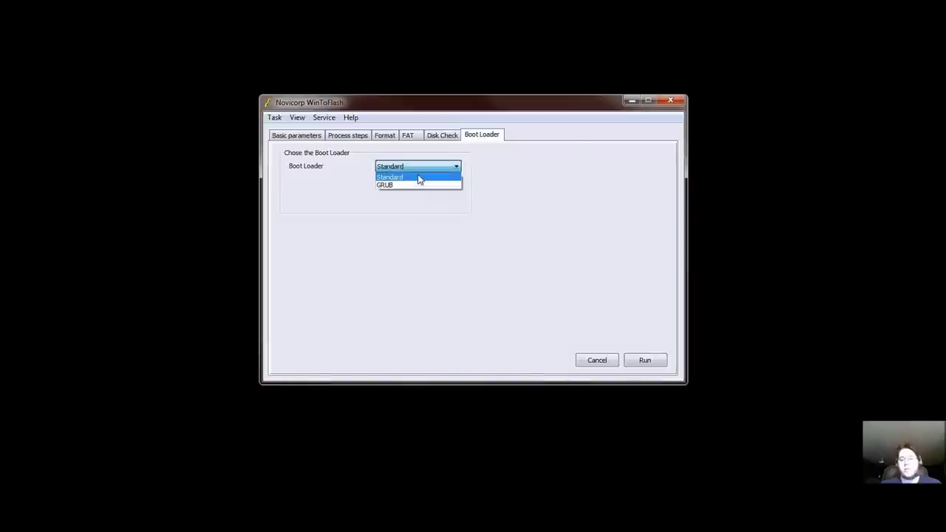
click(430, 215)
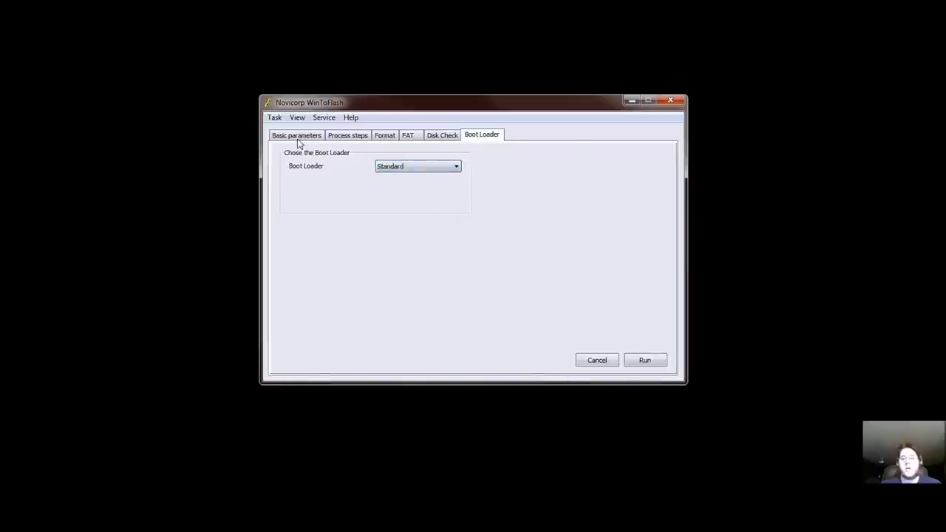
click(407, 166)
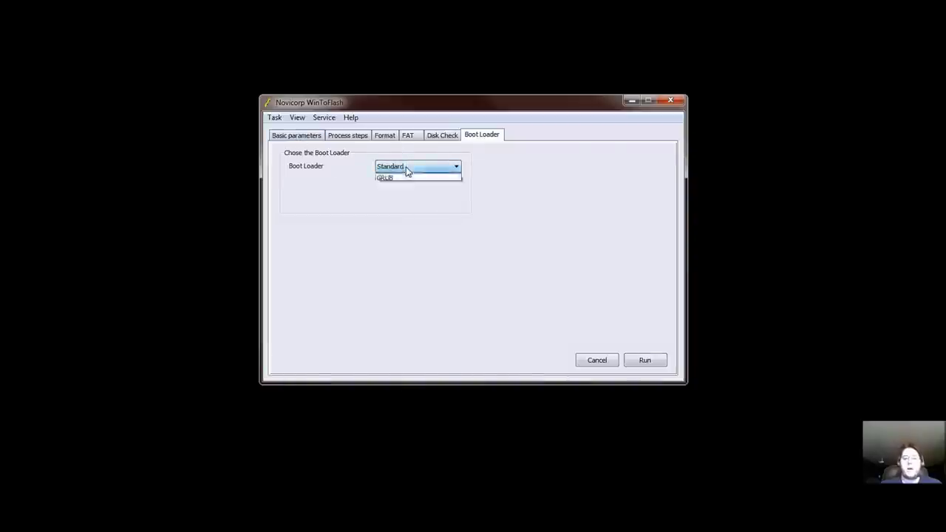
click(418, 203)
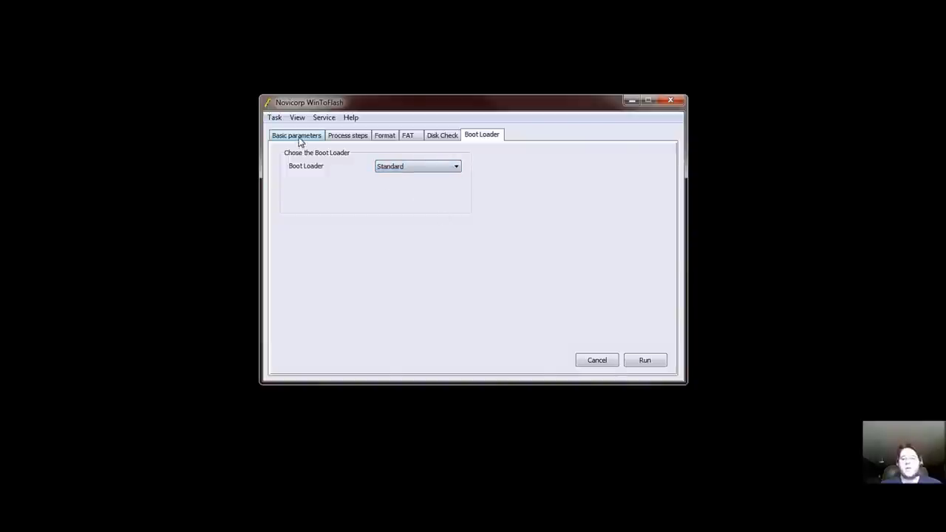
click(300, 139)
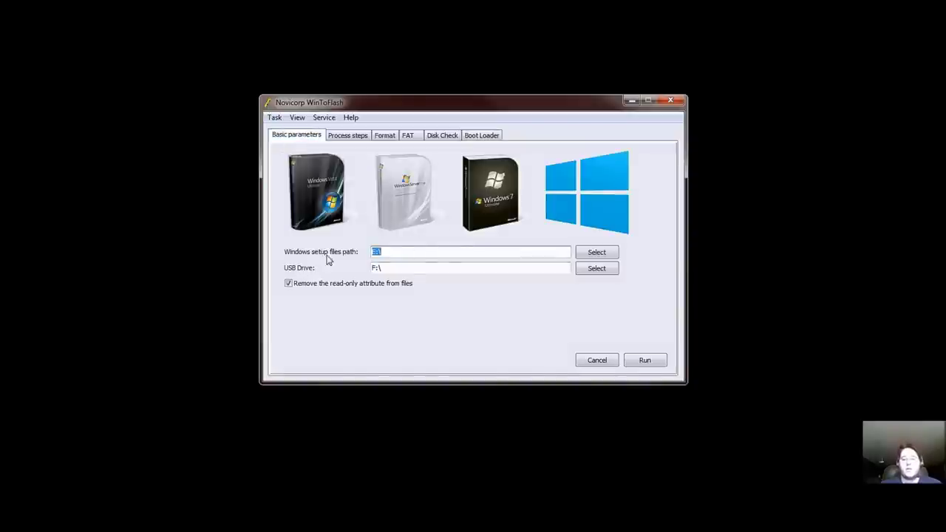
- Set the Windows setup files path to the BD-ROM Drive (E:)
click(586, 256)
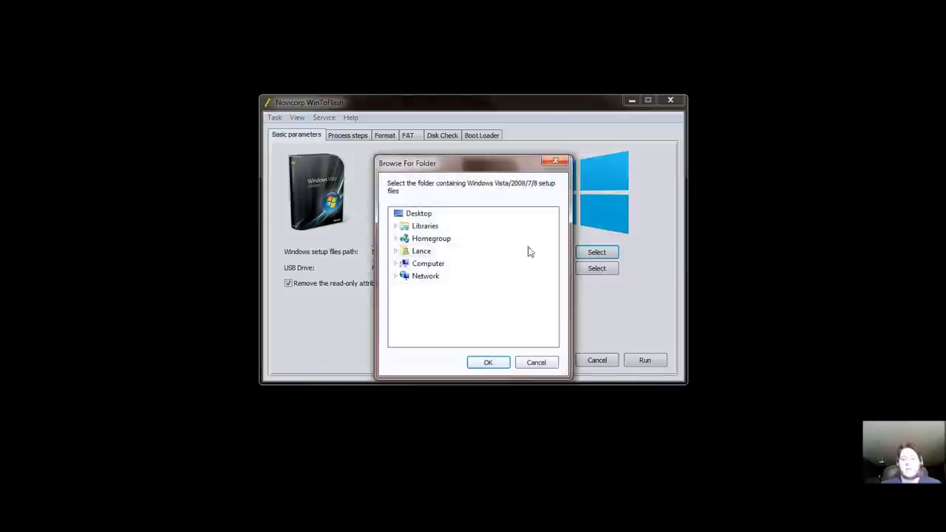
double_click(427, 263)
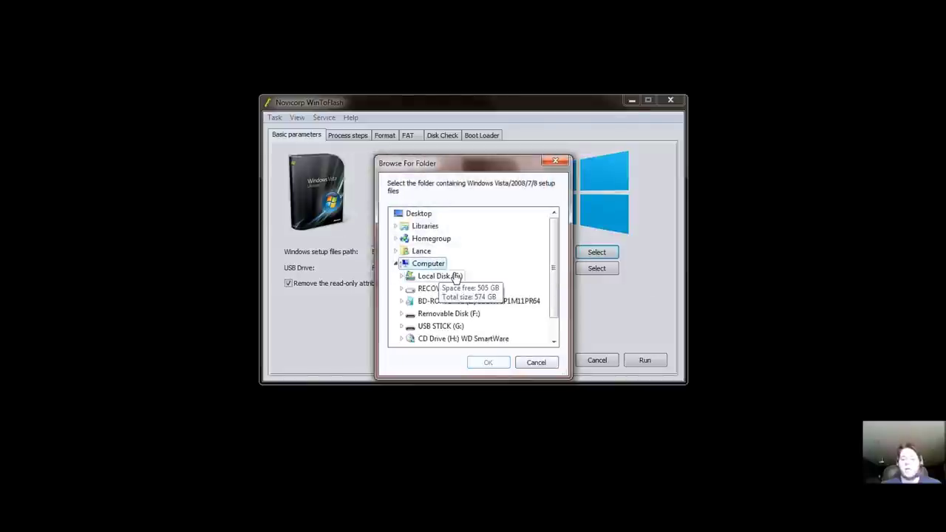
scroll(447, 279, down, 1)
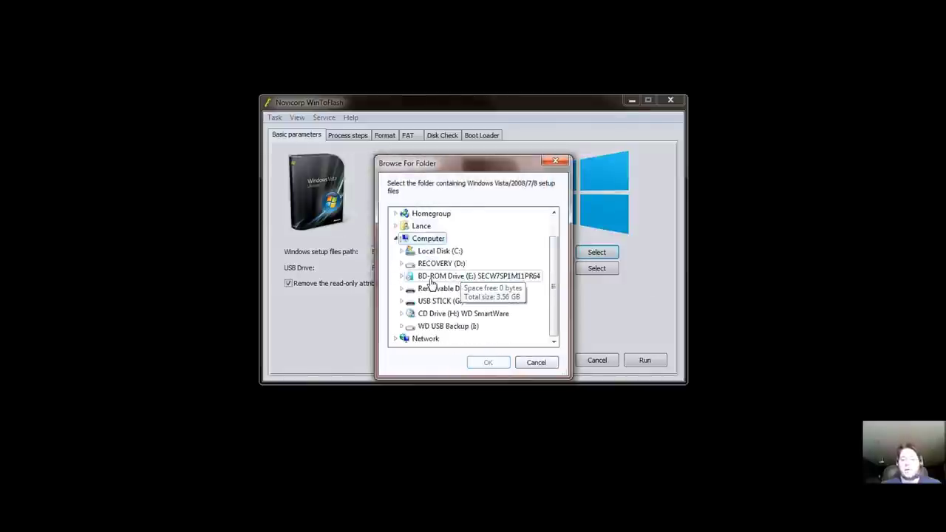
double_click(434, 277)
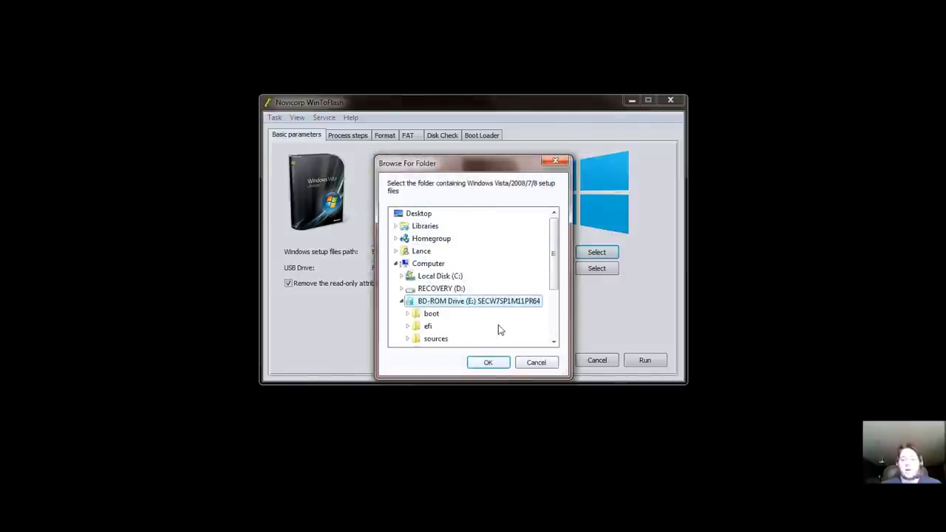
click(488, 364)
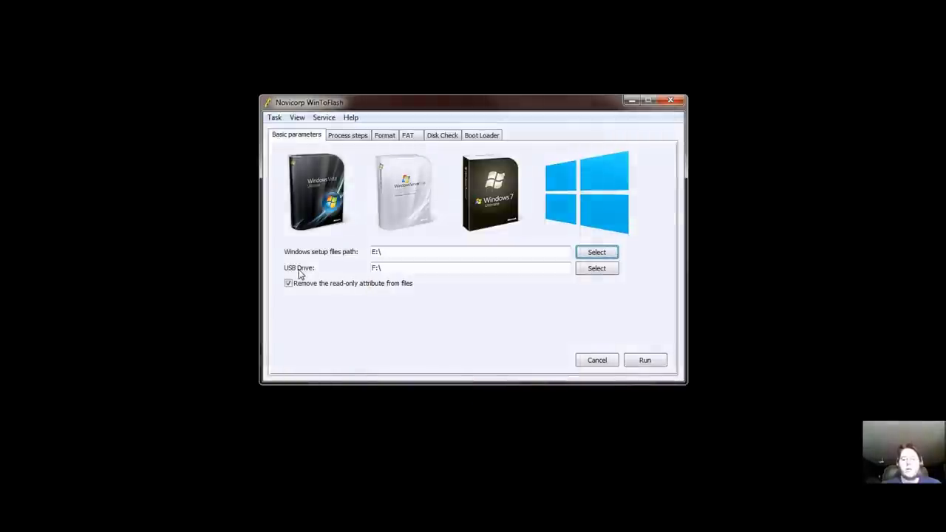
- Set the USB drive to Removable Disk (F:) and run the transfer task
click(596, 269)
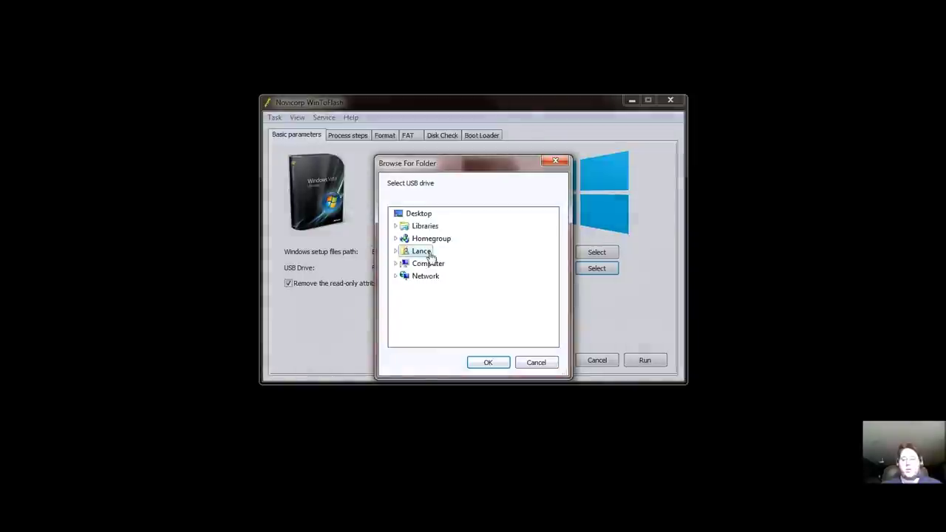
click(427, 263)
drag(553, 255, 556, 309)
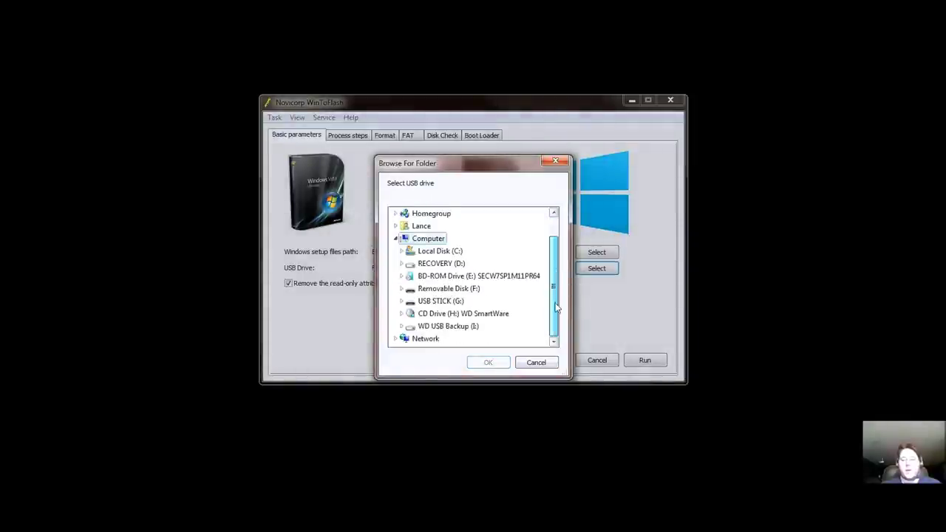
click(440, 291)
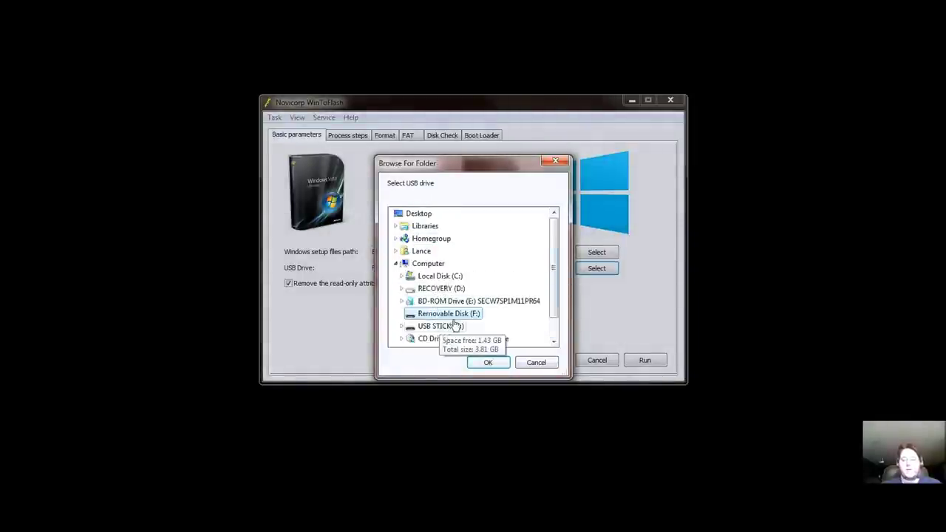
click(486, 362)
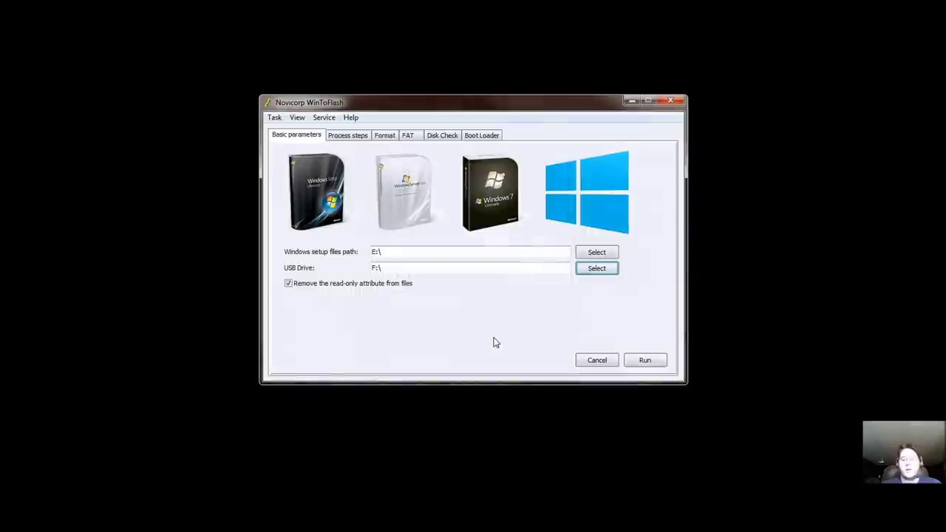
click(642, 362)
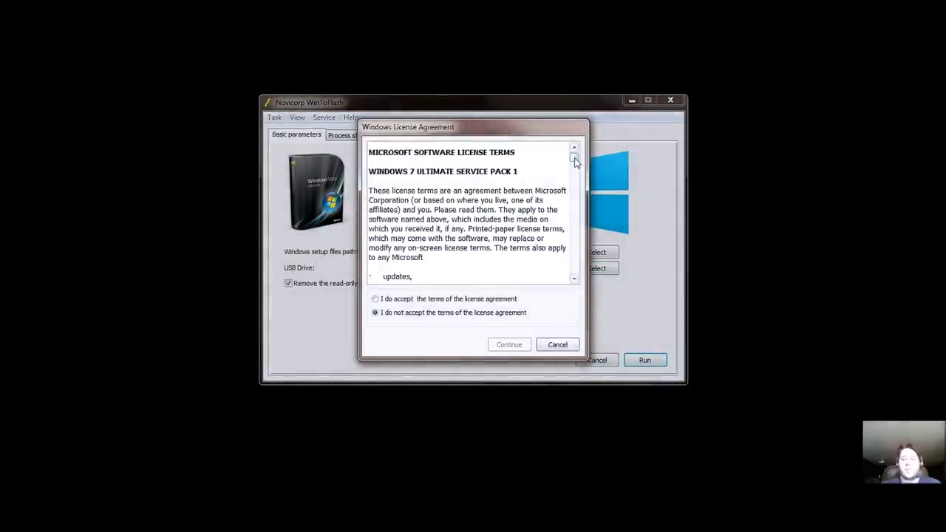
- Accept the Windows 7 Ultimate SP1 license terms and acknowledge the license restriction notice
drag(576, 163, 575, 159)
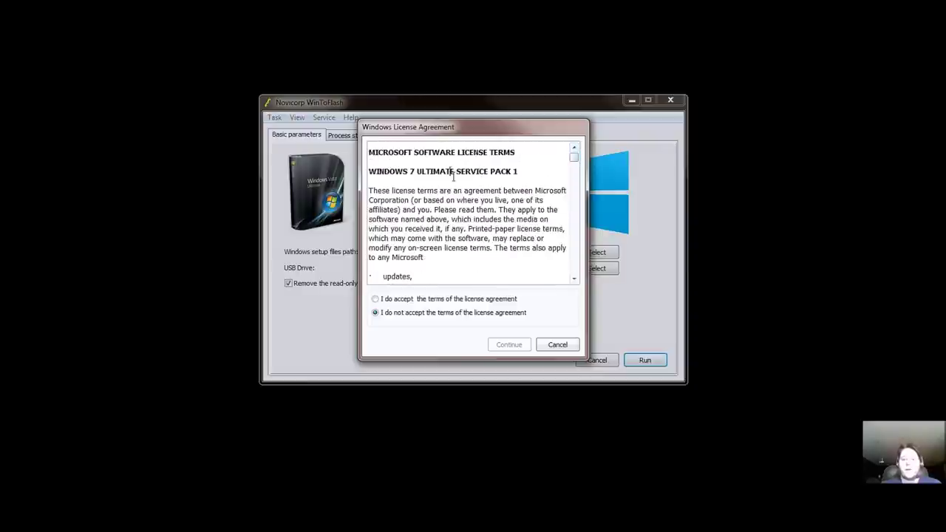
drag(578, 163, 570, 296)
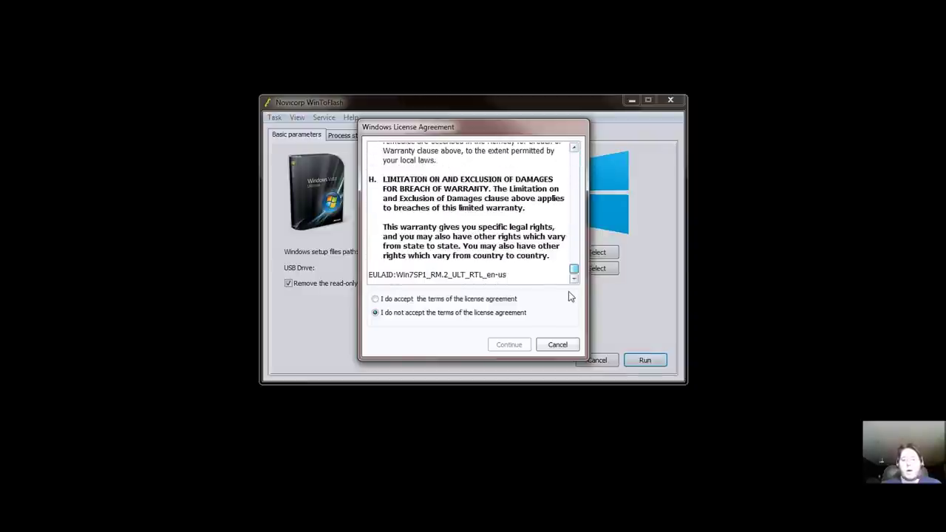
click(389, 297)
click(515, 350)
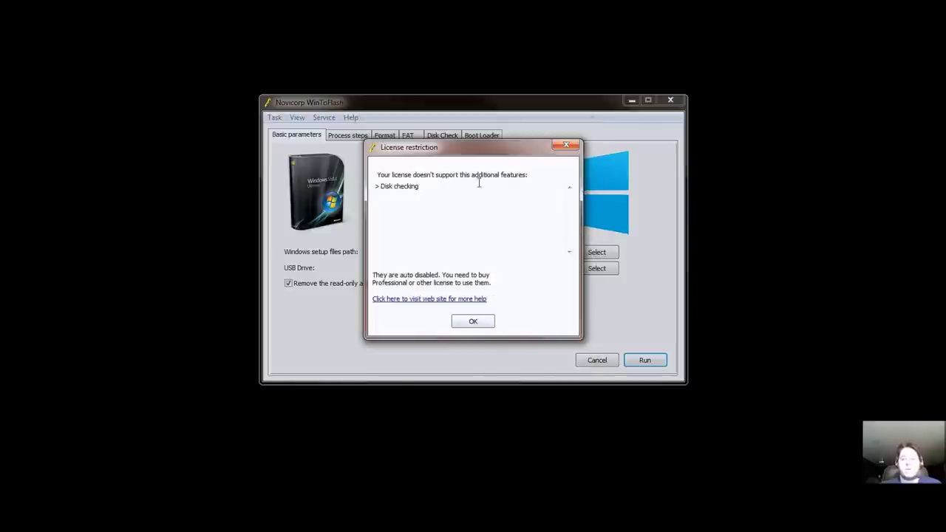
click(475, 323)
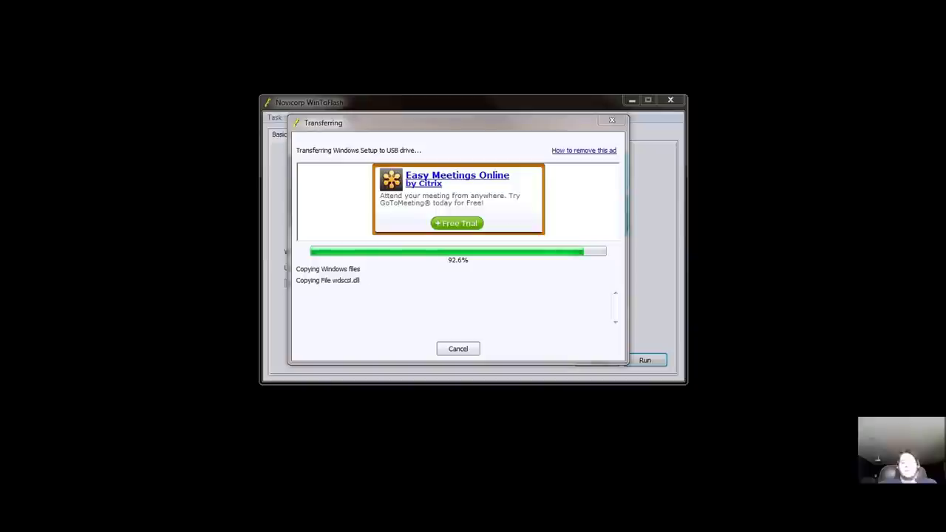
- Let the Windows setup transfer reach 100% and report Finished
click(430, 322)
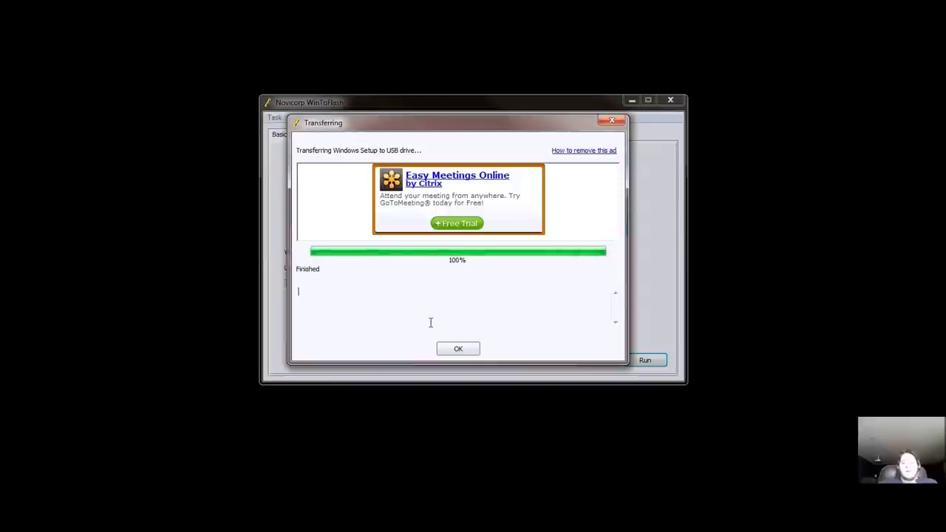
- Close the transfer report and refresh the Computer window to update drive F:'s free space
click(458, 349)
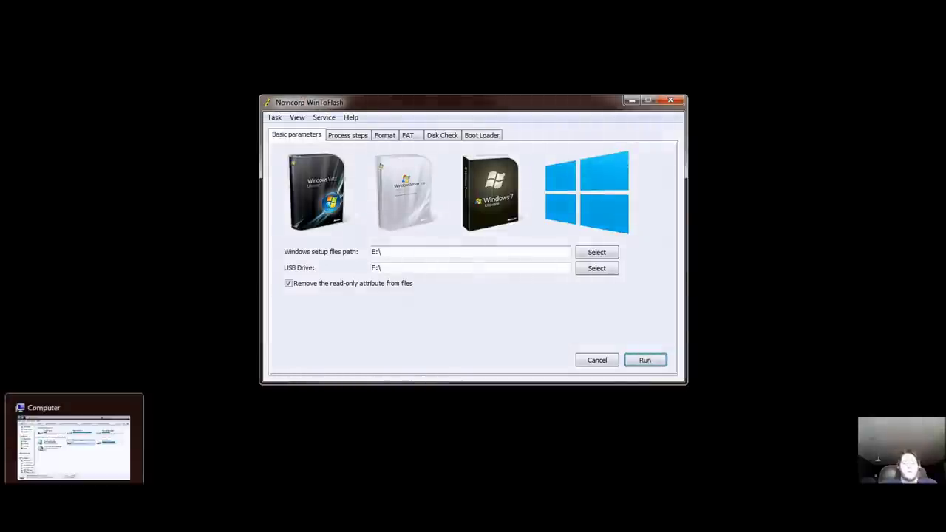
click(74, 443)
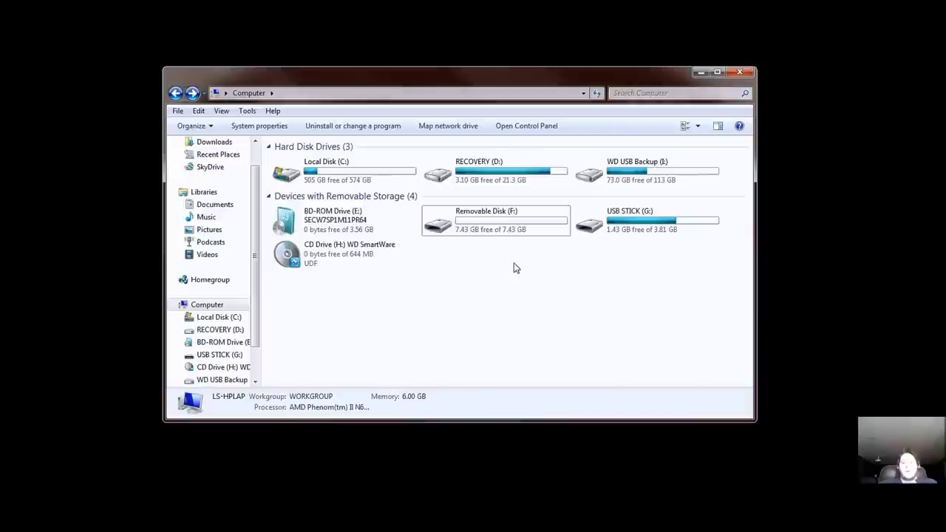
right_click(514, 264)
click(546, 310)
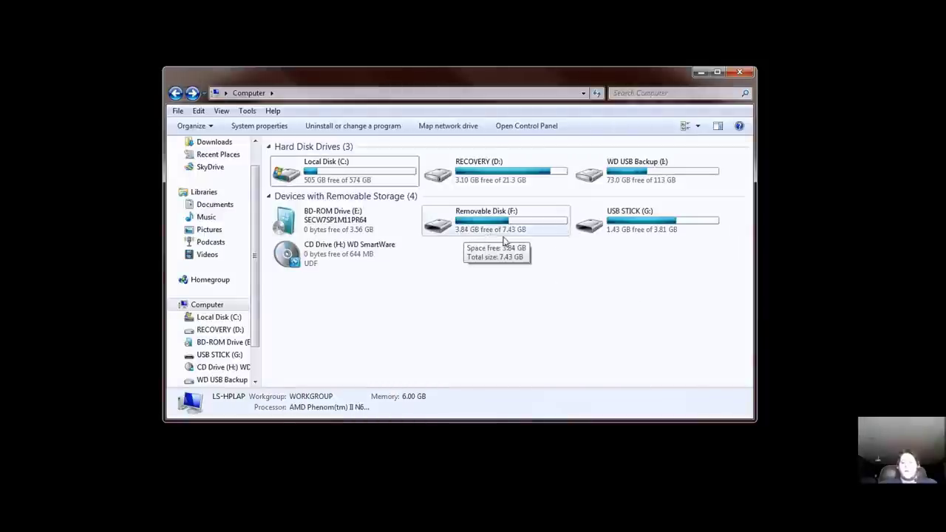
- Browse the boot and sources folders on Removable Disk (F:), then return to Computer
double_click(526, 230)
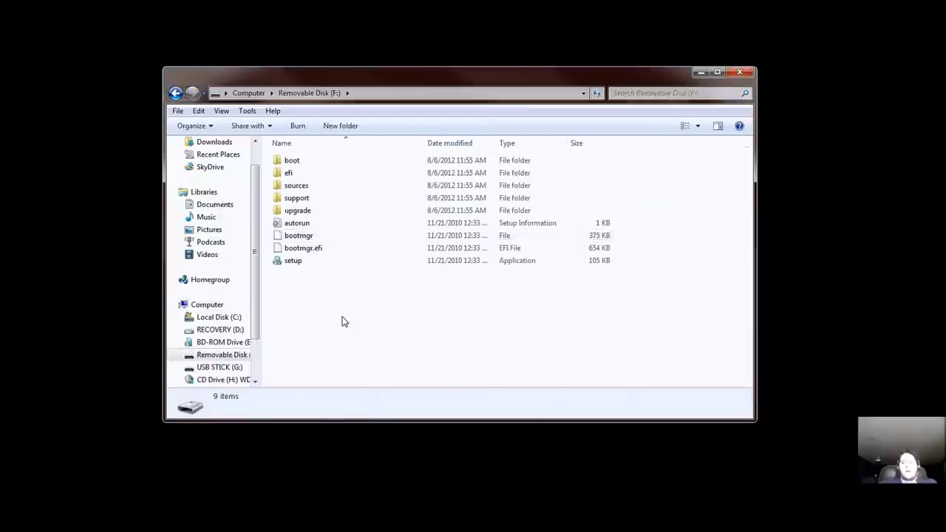
double_click(334, 161)
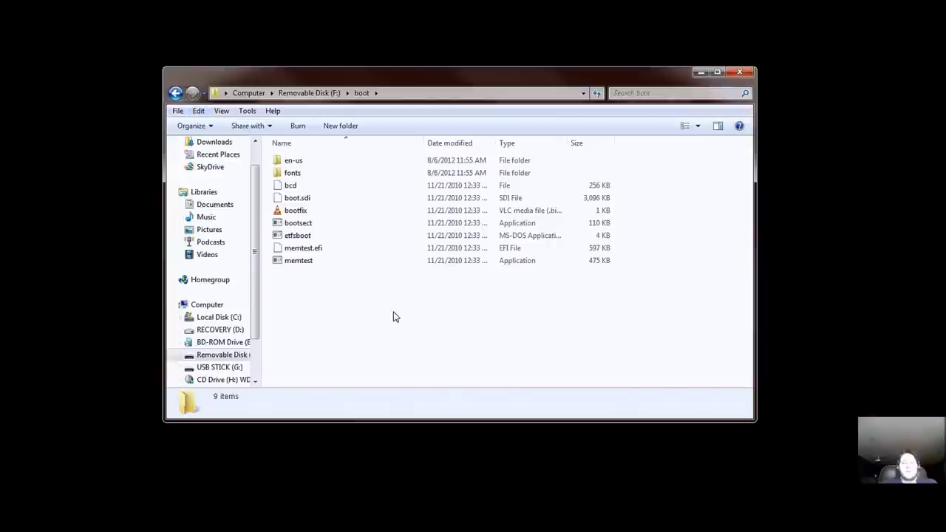
click(175, 93)
double_click(332, 187)
click(175, 93)
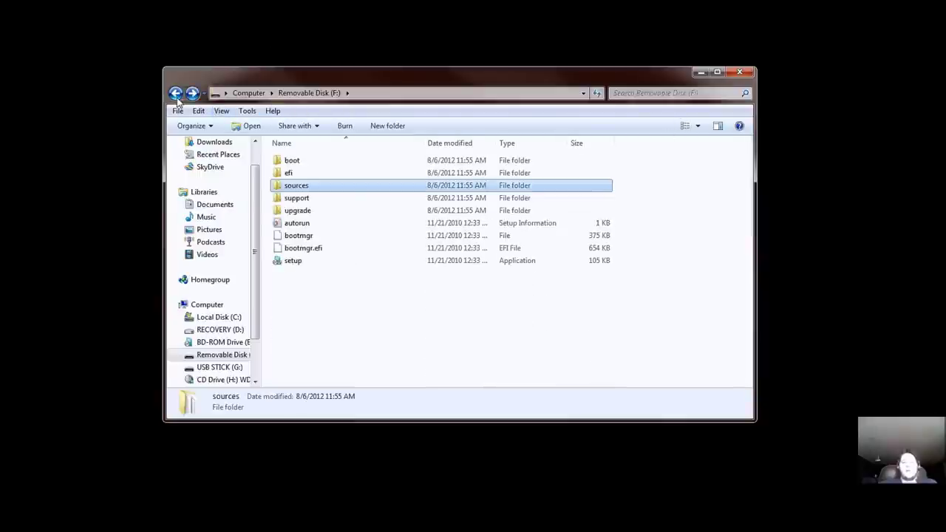
click(177, 96)
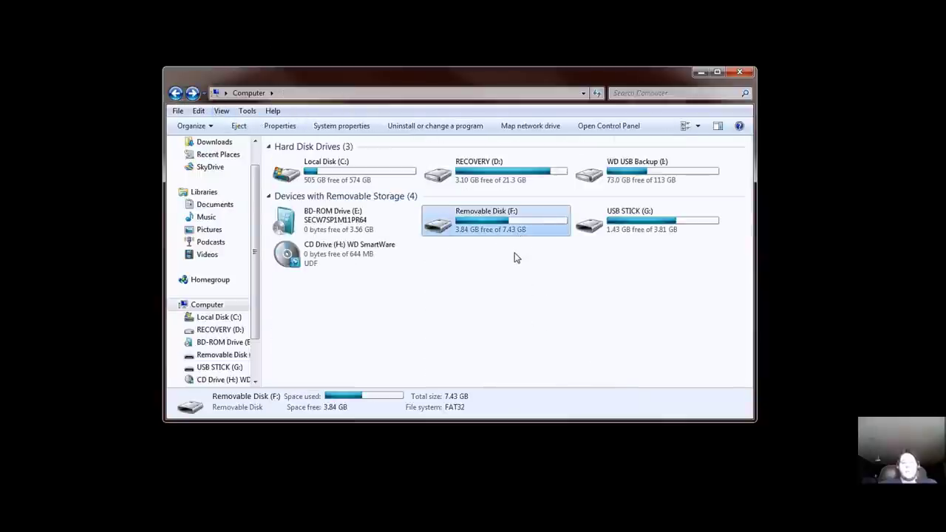
click(516, 258)
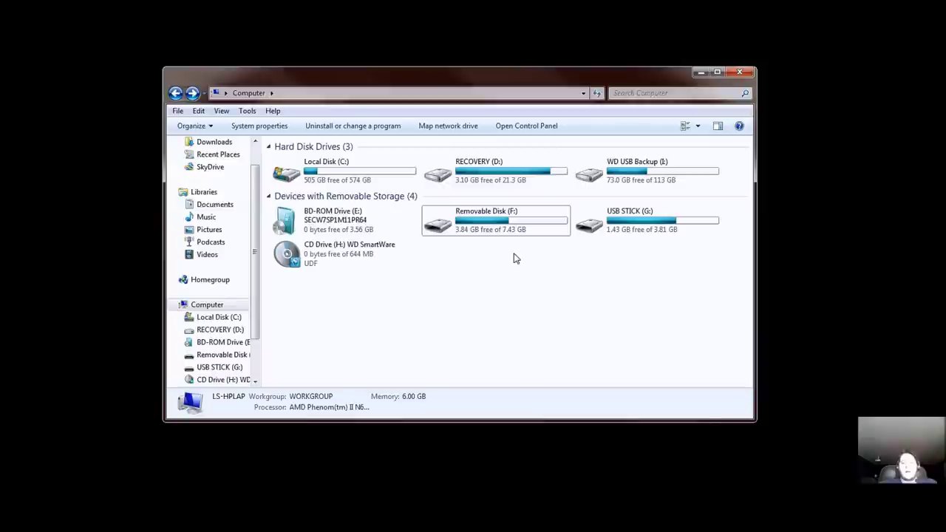